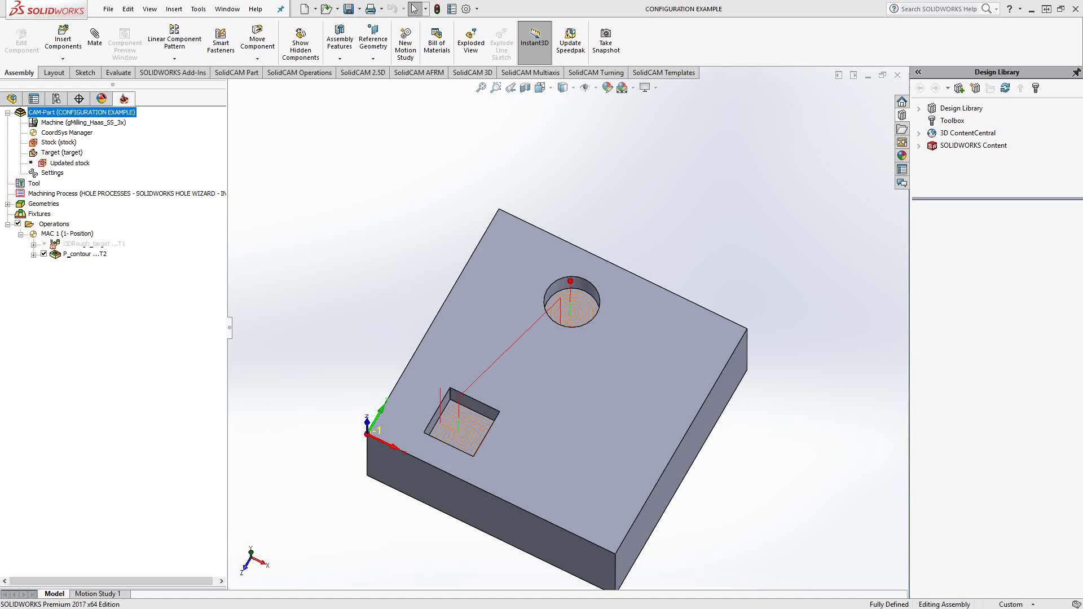
# Step: Check the configuration list, then inspect the P_contour operation's contour geometry with its toolpaths hidden
pyautogui.click(56, 99)
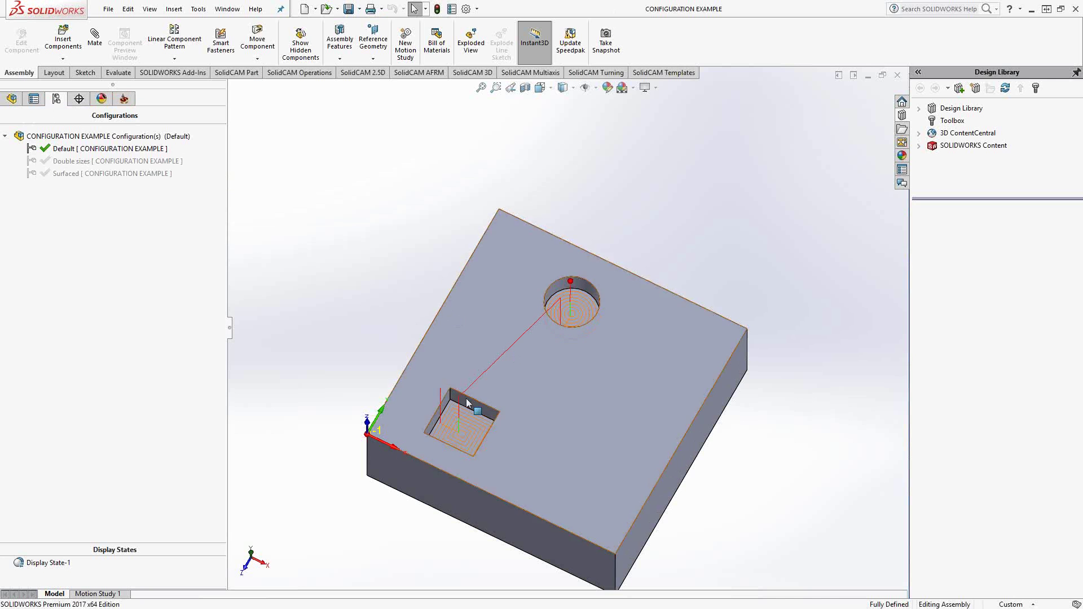
pyautogui.click(124, 98)
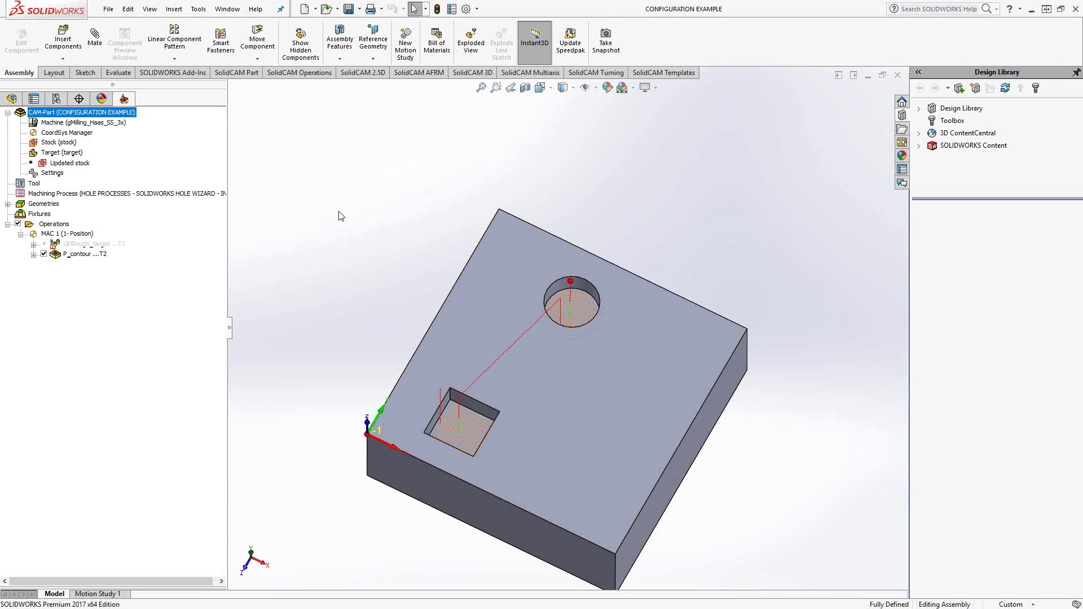
pyautogui.click(44, 254)
pyautogui.click(34, 254)
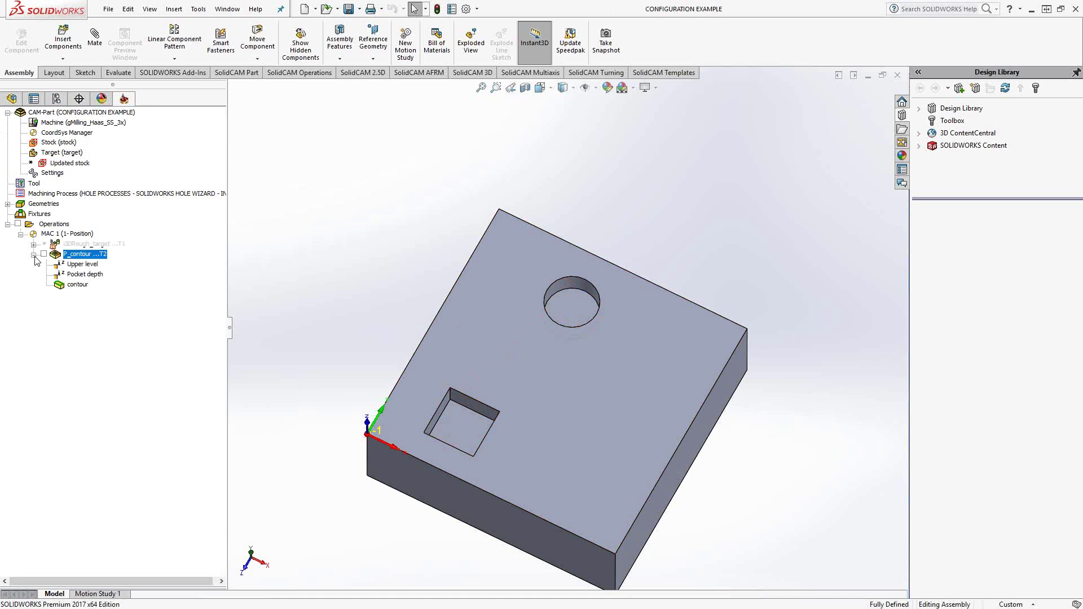
pyautogui.rightClick(78, 284)
pyautogui.click(93, 289)
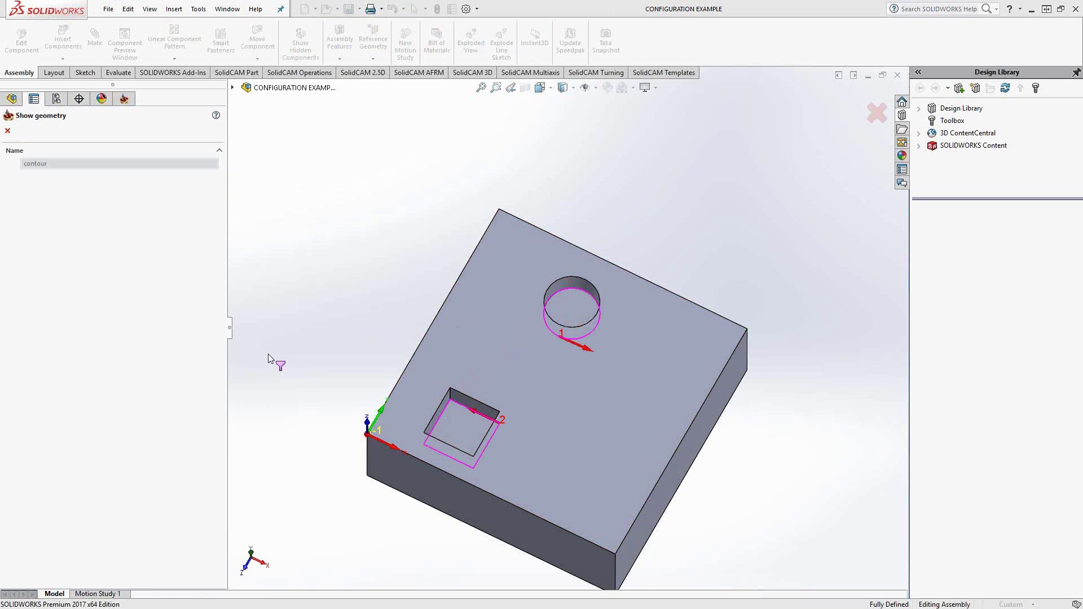
pyautogui.click(8, 131)
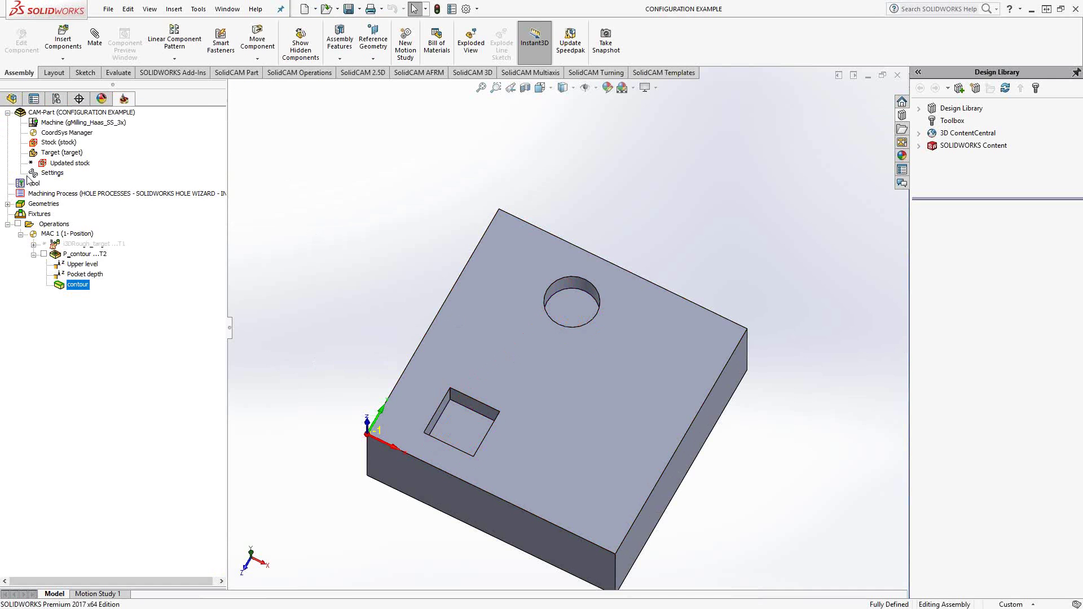
pyautogui.click(34, 255)
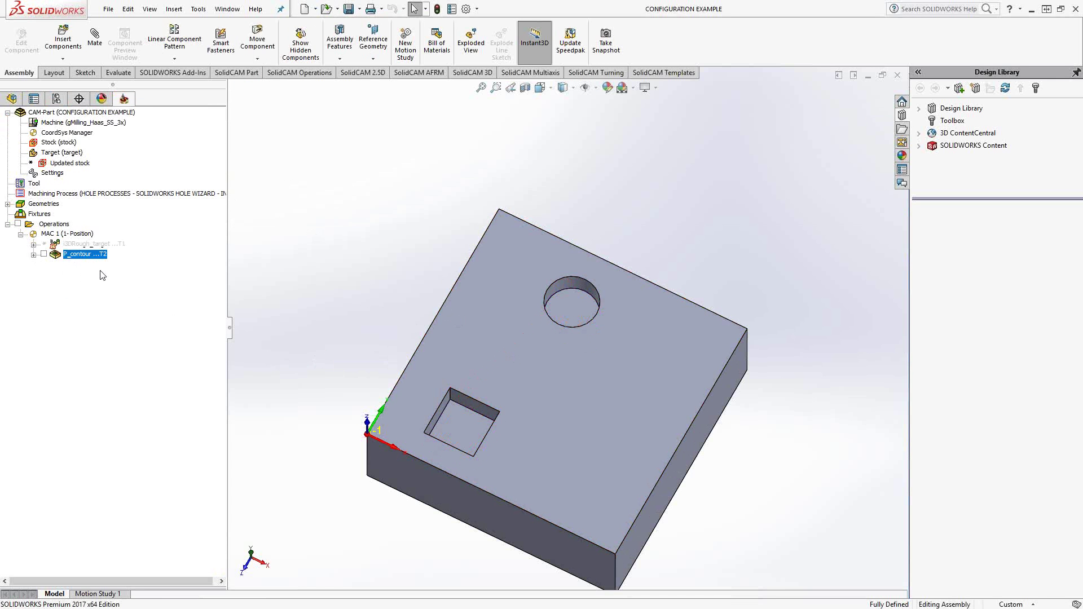
pyautogui.click(44, 254)
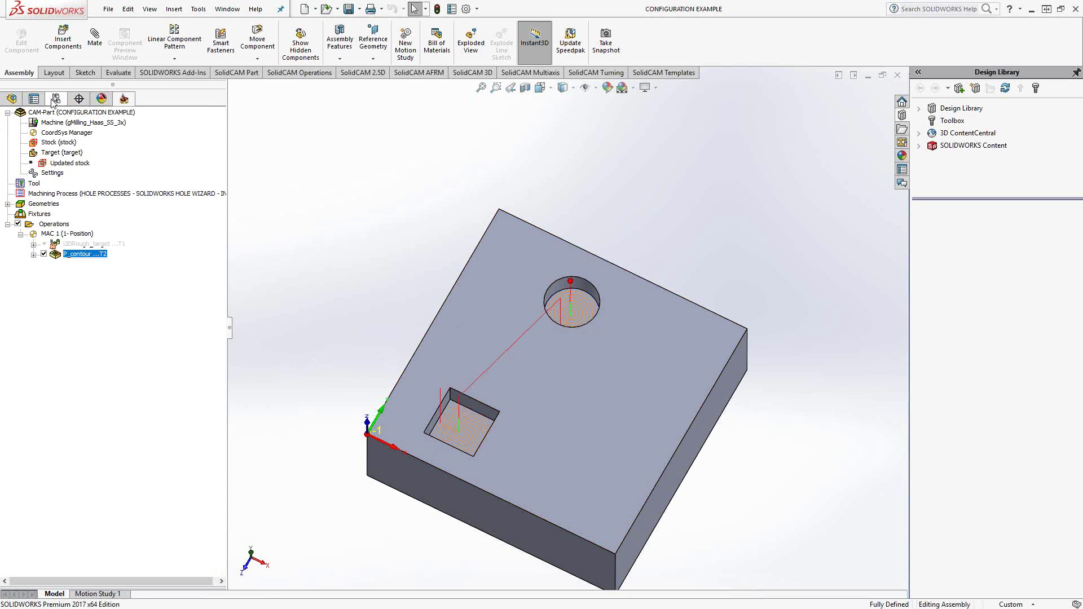
# Step: Activate the Double sizes configuration and return to the SolidCAM operation tree
pyautogui.click(56, 99)
pyautogui.doubleClick(80, 162)
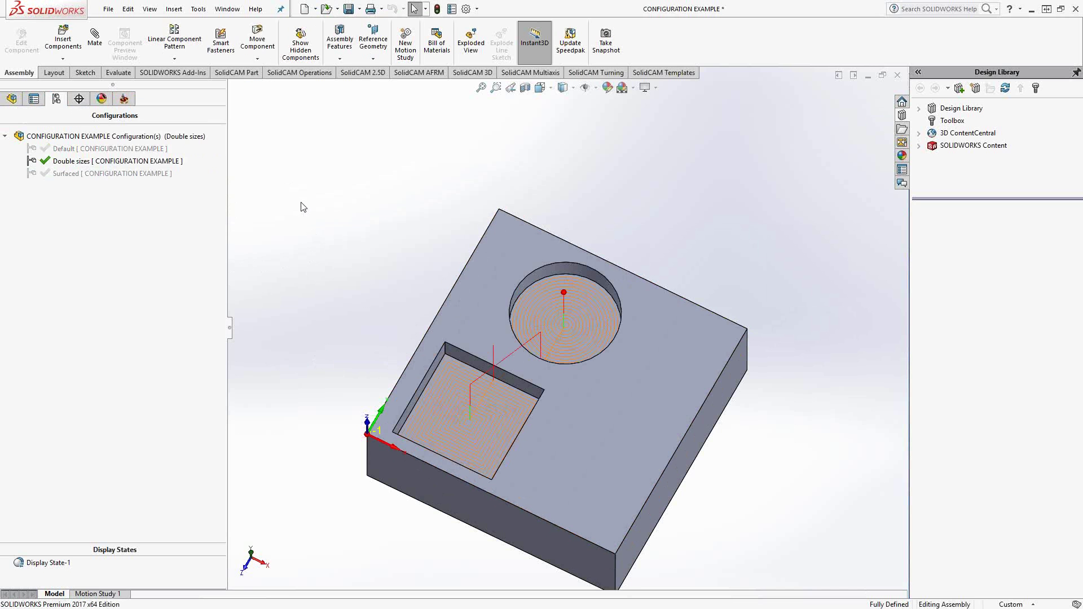
pyautogui.click(129, 99)
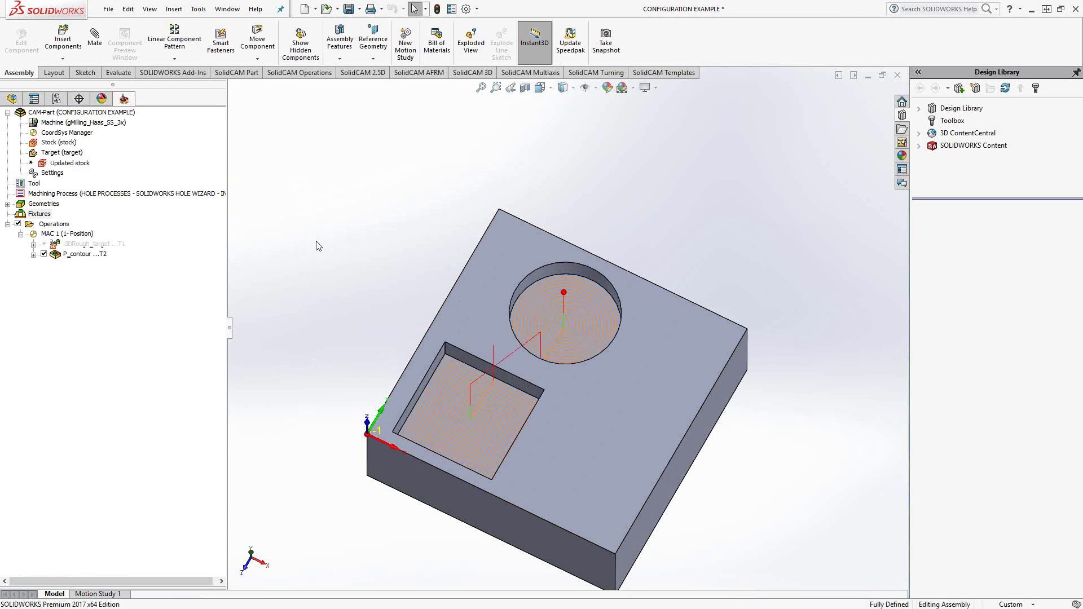
pyautogui.click(54, 175)
pyautogui.doubleClick(54, 174)
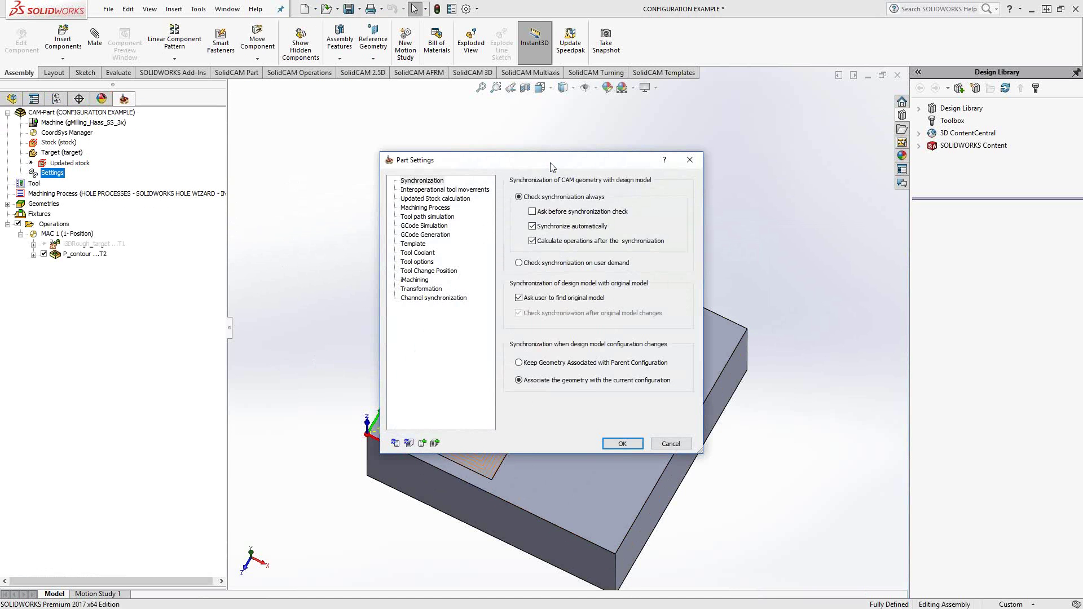
pyautogui.moveTo(553, 167); pyautogui.dragTo(243, 172)
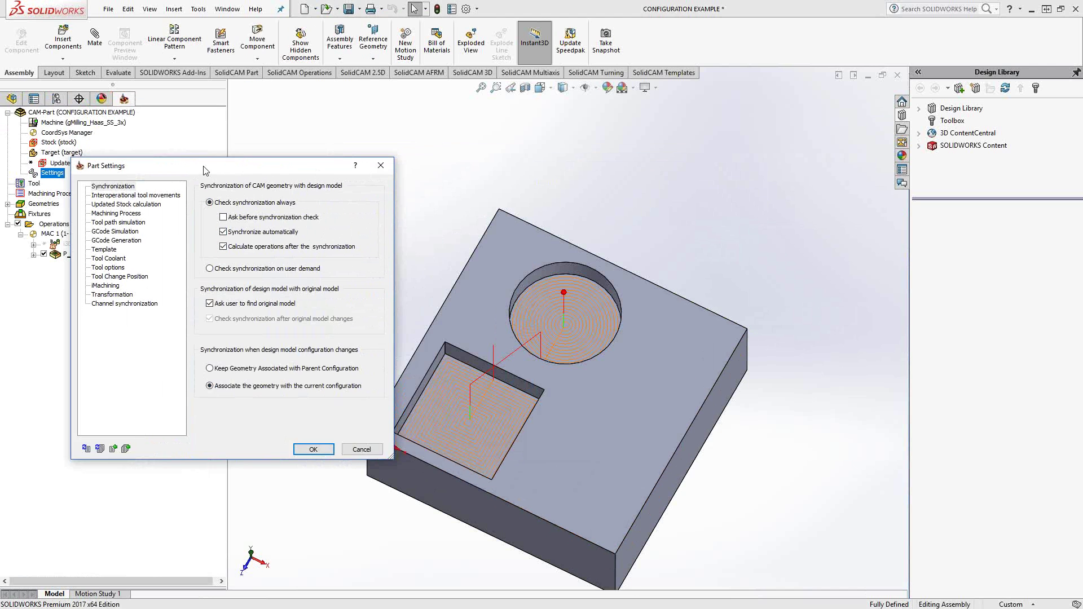
pyautogui.moveTo(207, 171); pyautogui.dragTo(248, 176)
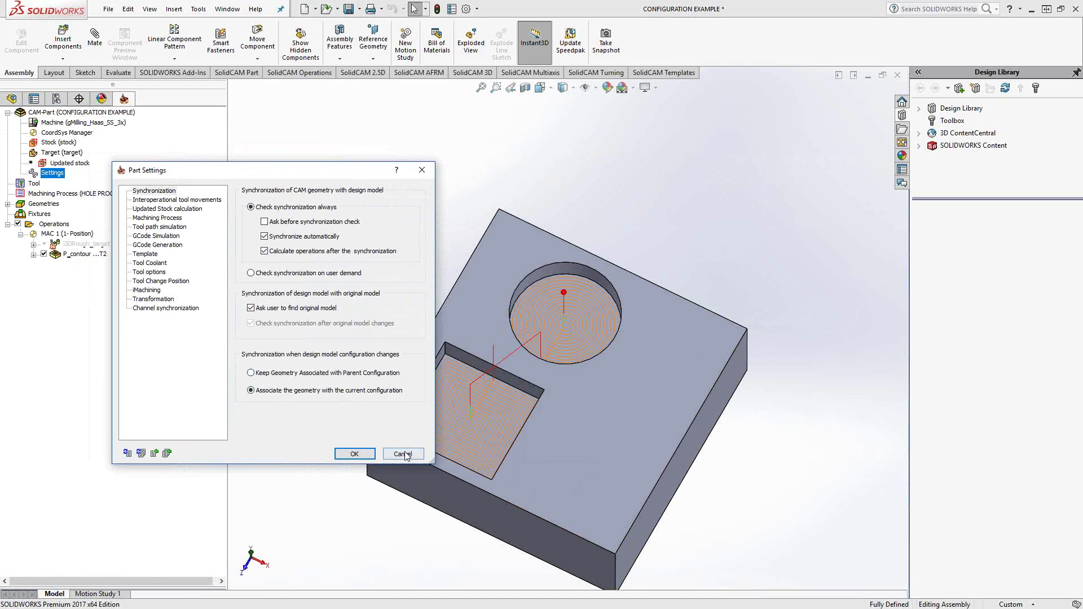
pyautogui.click(354, 453)
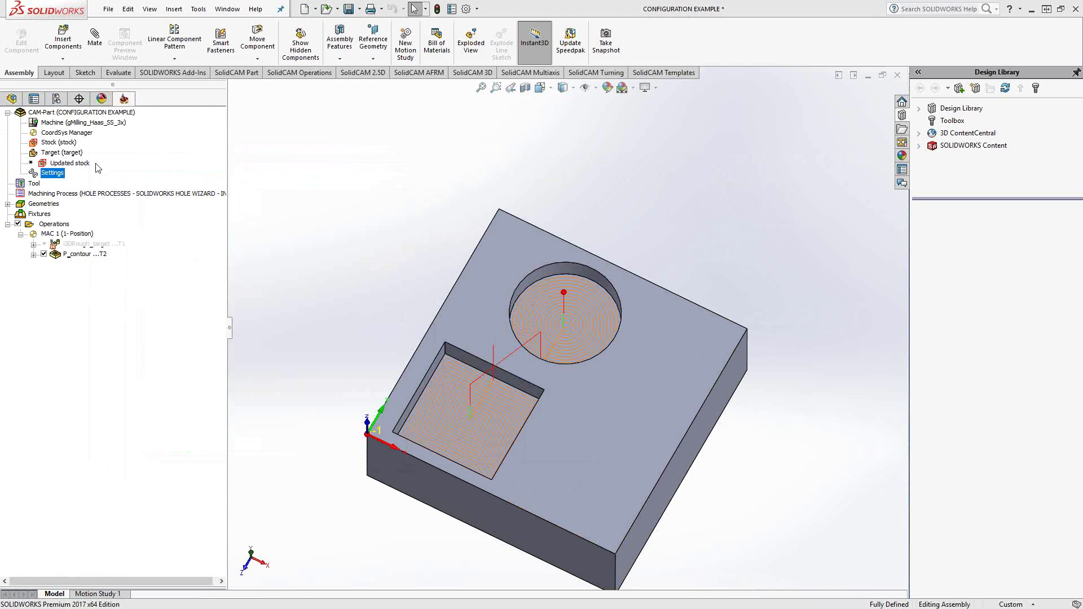
pyautogui.click(57, 145)
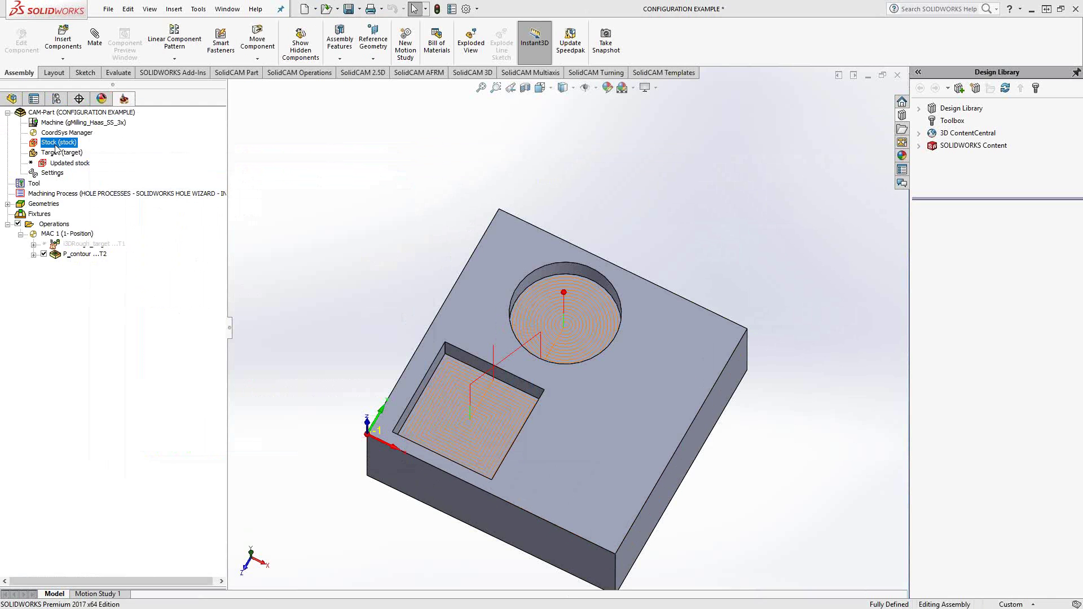
pyautogui.doubleClick(56, 147)
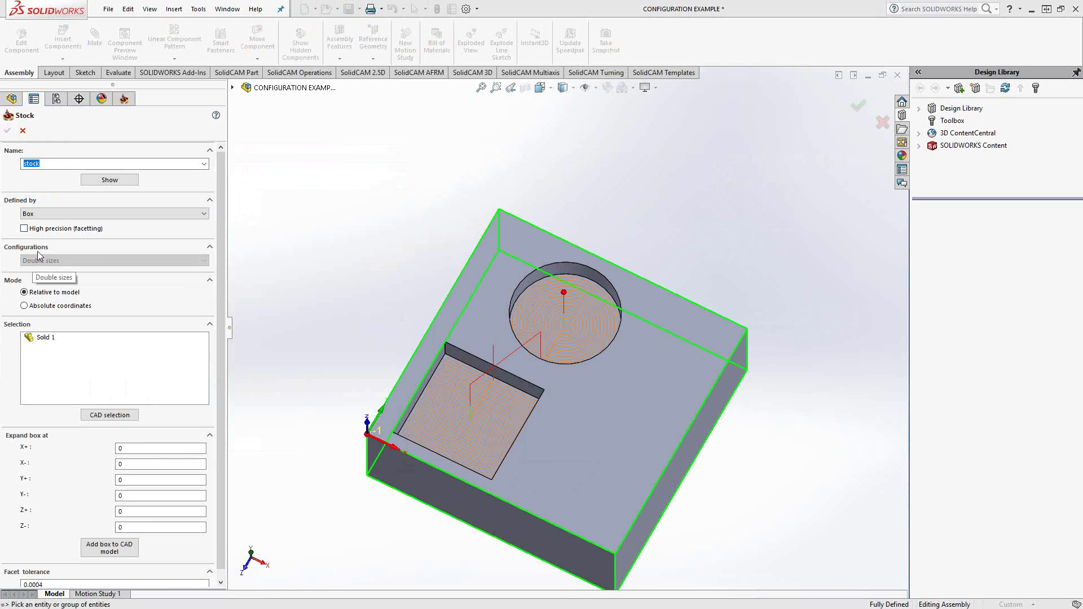
pyautogui.click(23, 130)
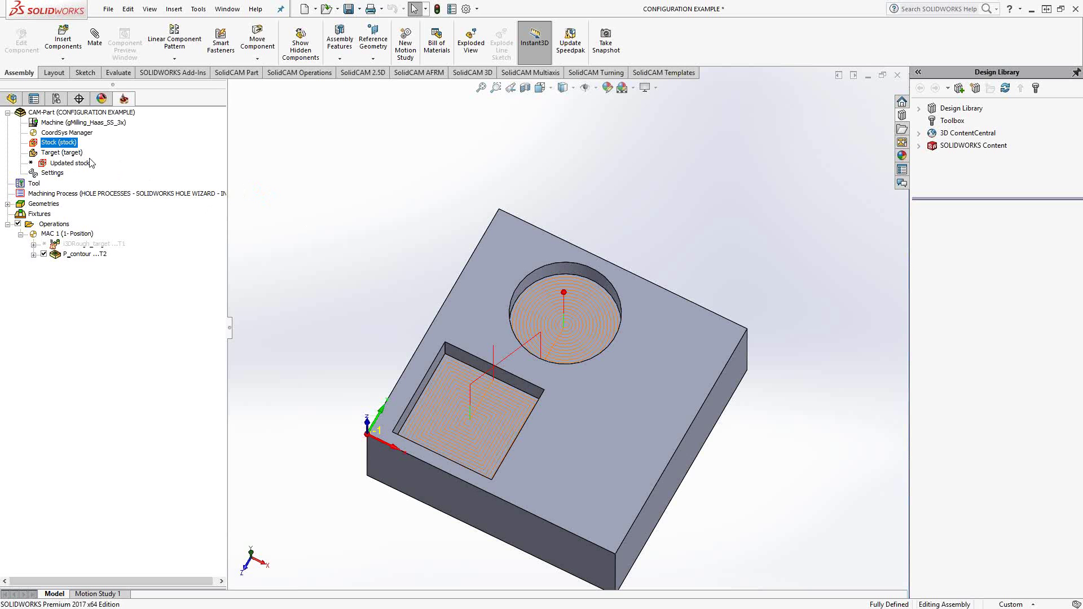
pyautogui.doubleClick(77, 155)
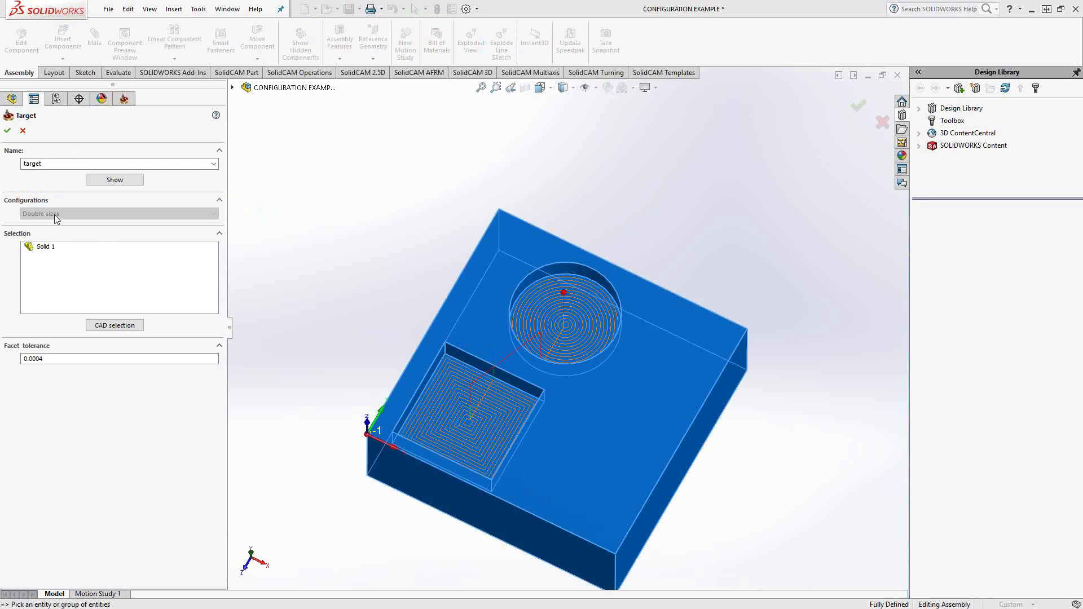
pyautogui.press('Escape')
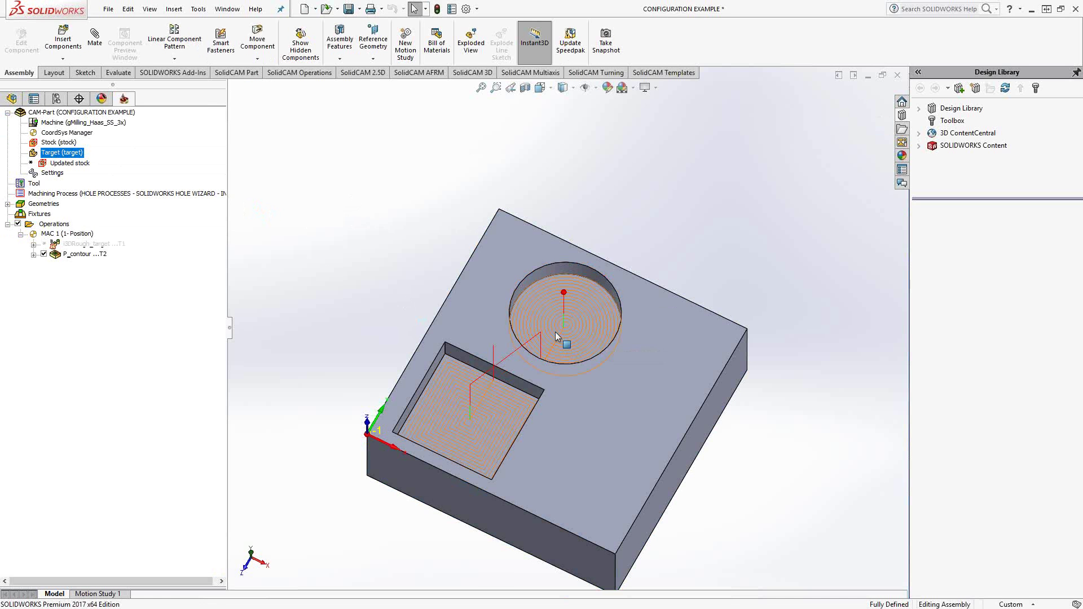
# Step: Close the milling CAM-Part and reopen CONFIGURATIONS IN TURNING from Recent CAM-Parts
pyautogui.rightClick(65, 116)
pyautogui.click(91, 171)
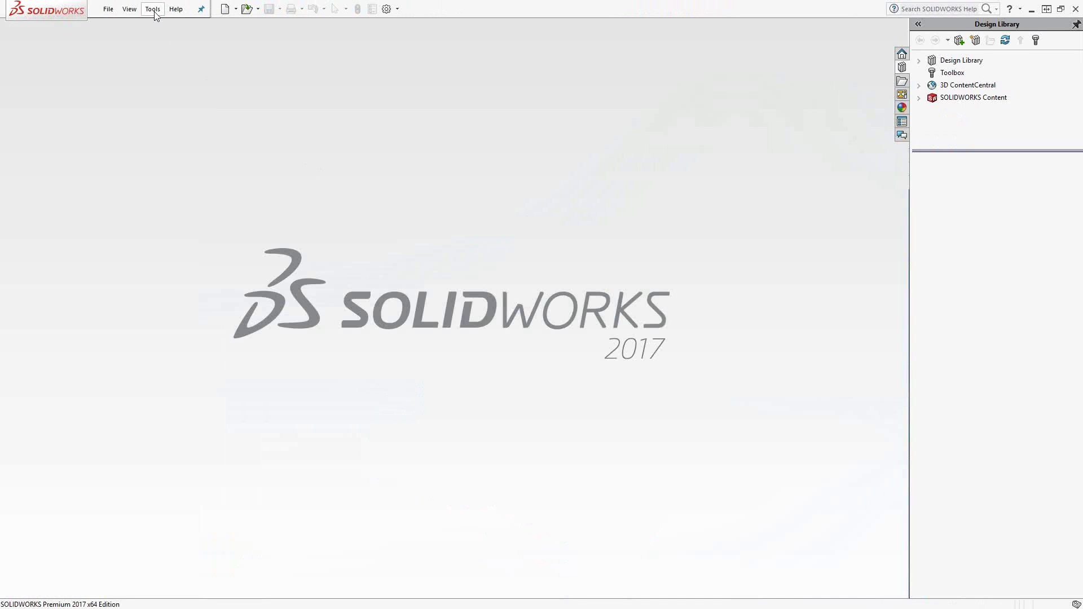
pyautogui.click(152, 9)
pyautogui.moveTo(175, 8)
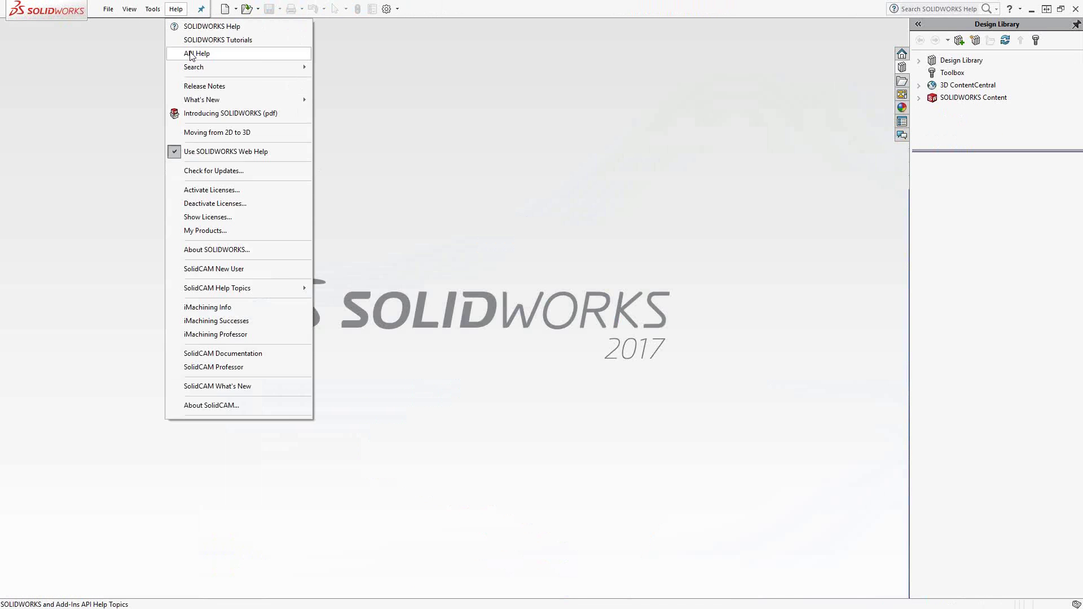
pyautogui.moveTo(181, 53)
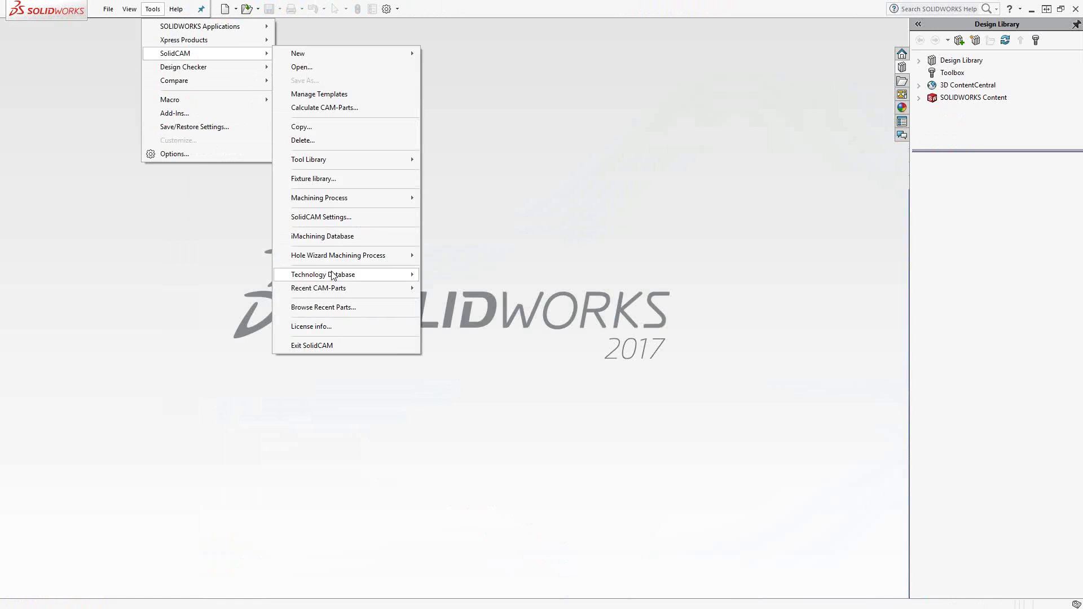
pyautogui.moveTo(338, 289)
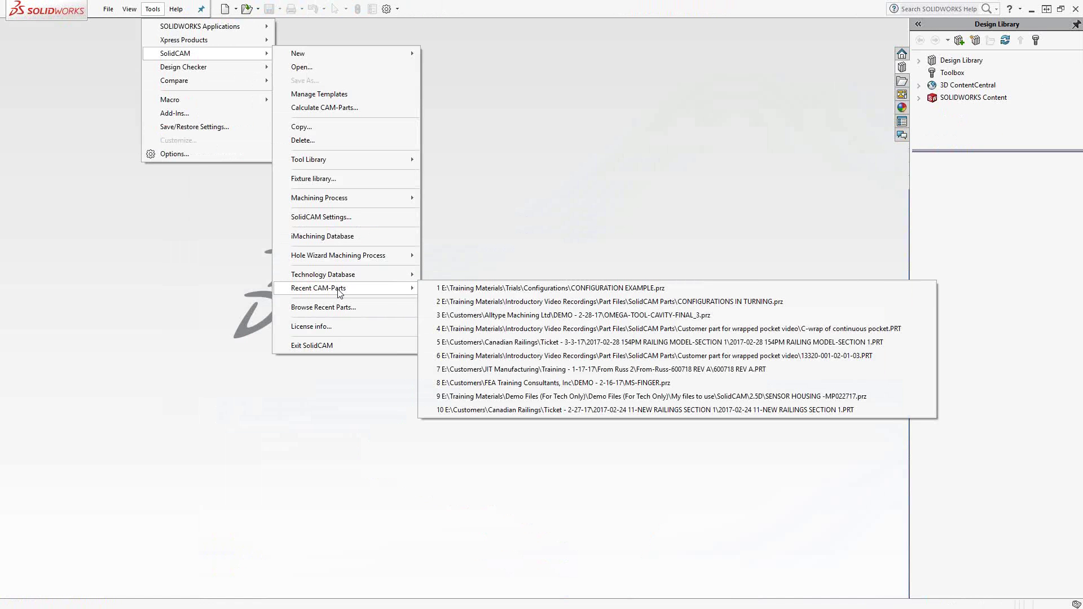
pyautogui.click(473, 301)
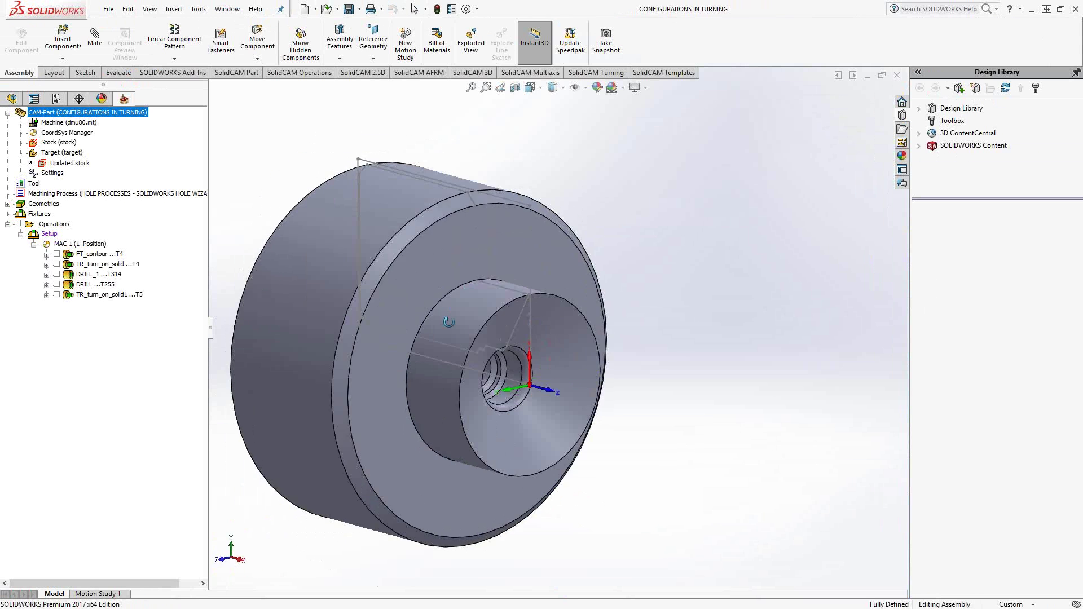
# Step: Orbit the turning part, glance at its configurations, and select the TR_turn_on_solid operation
pyautogui.moveTo(448, 322); pyautogui.dragTo(353, 264, button='middle')
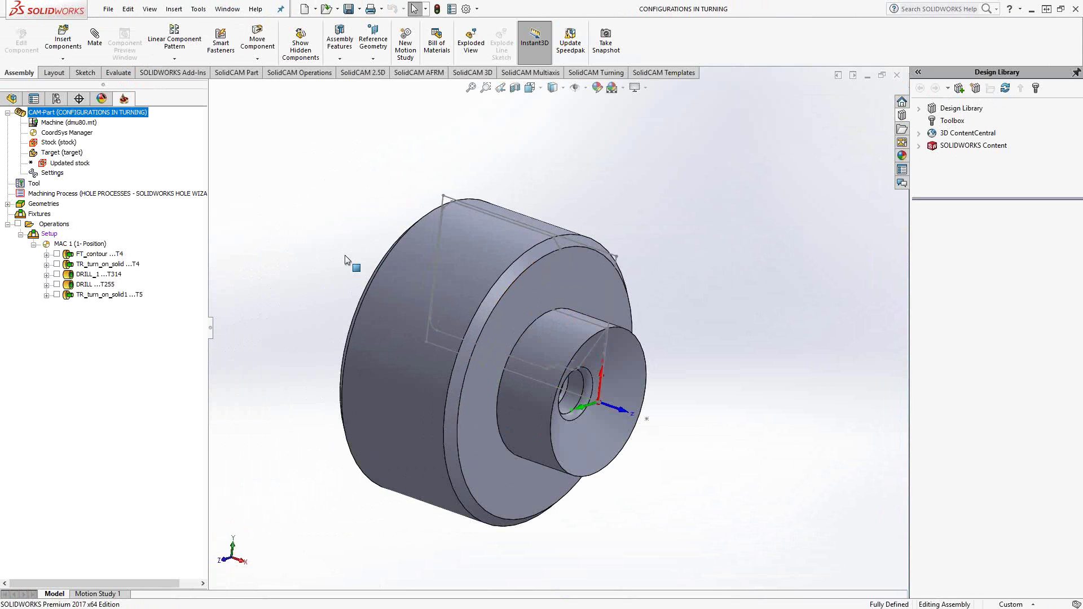
pyautogui.click(56, 100)
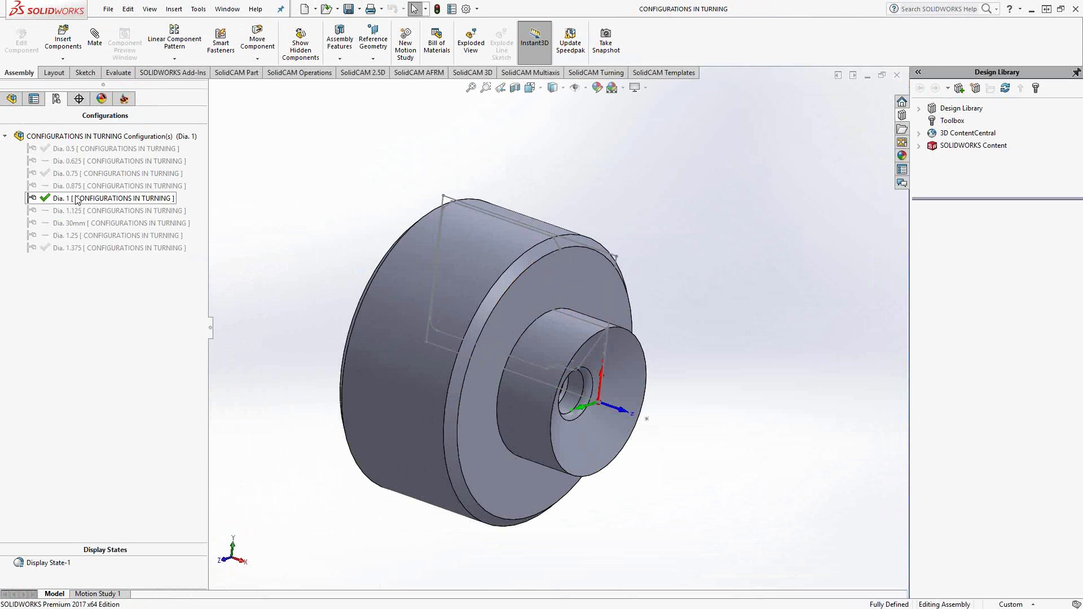
pyautogui.click(124, 99)
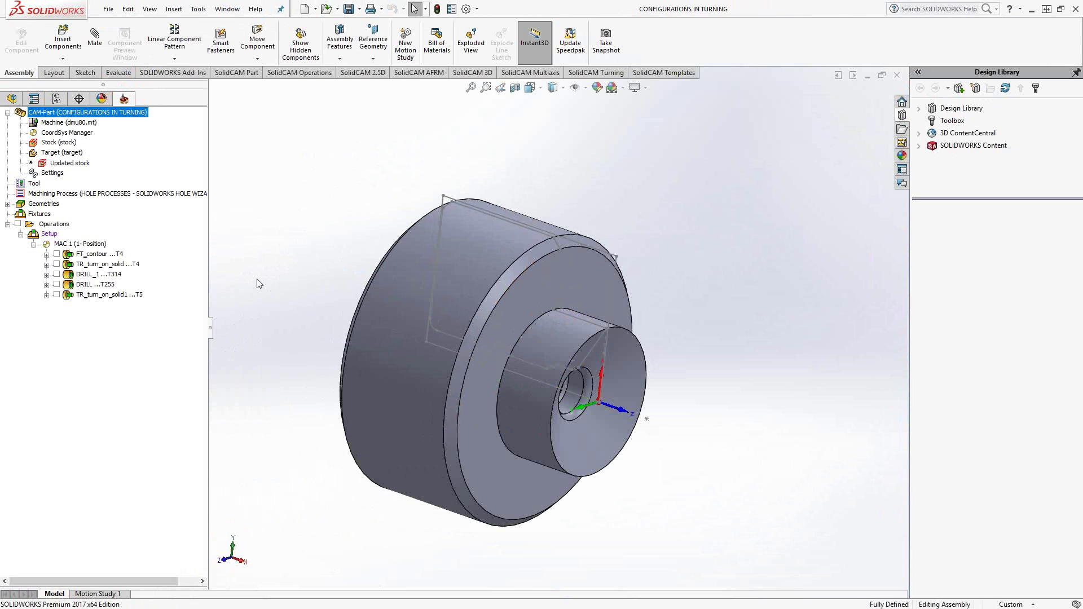
pyautogui.click(90, 265)
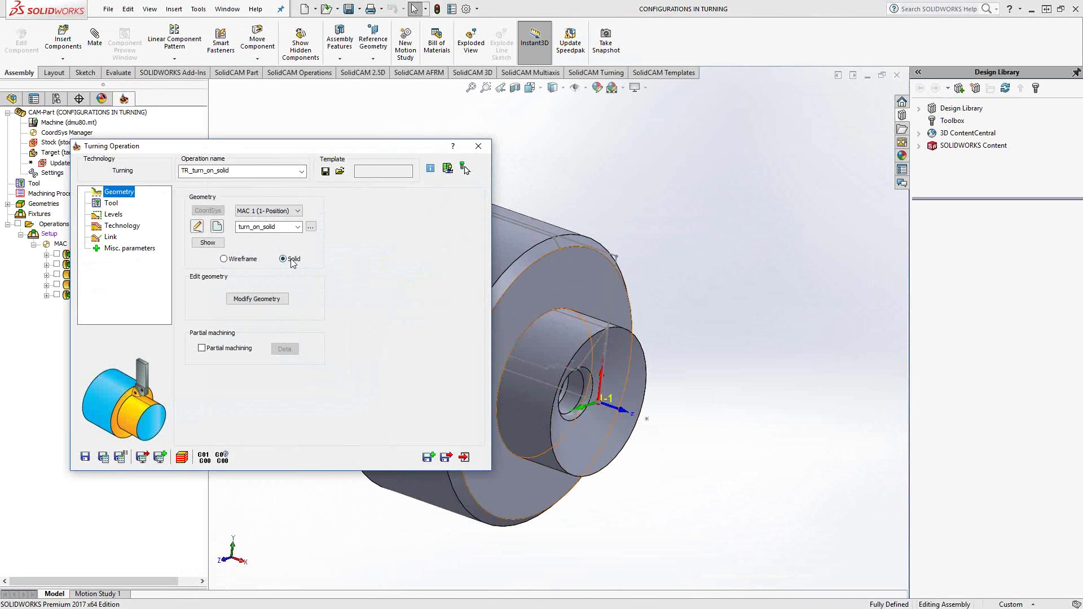
# Step: Preview the turn_on_solid geometry on the part, then close the Turning Operation dialog
pyautogui.click(207, 242)
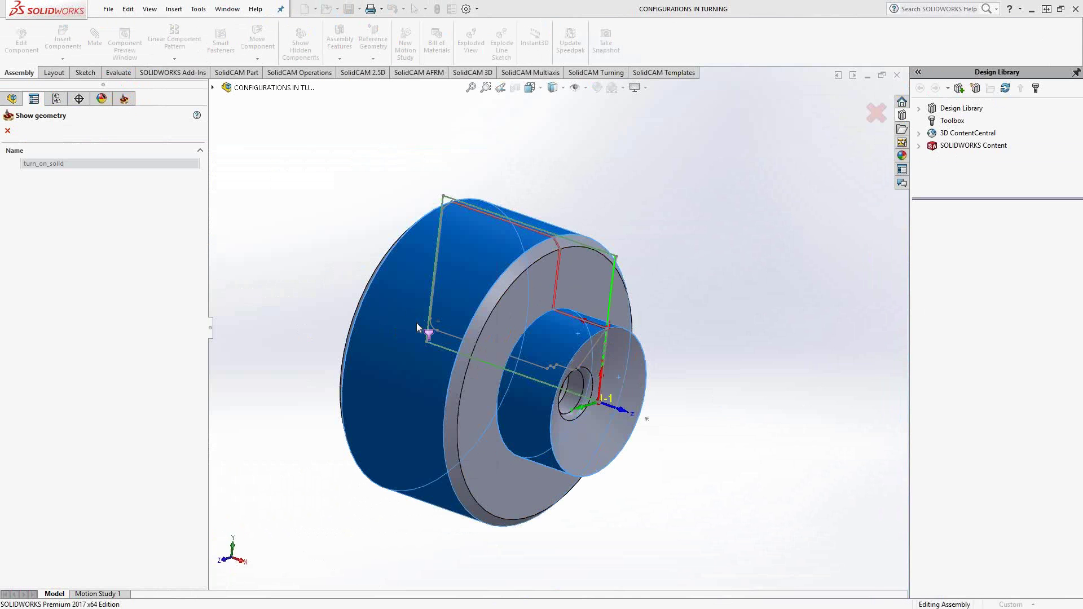
pyautogui.moveTo(417, 326); pyautogui.dragTo(593, 333, button='middle')
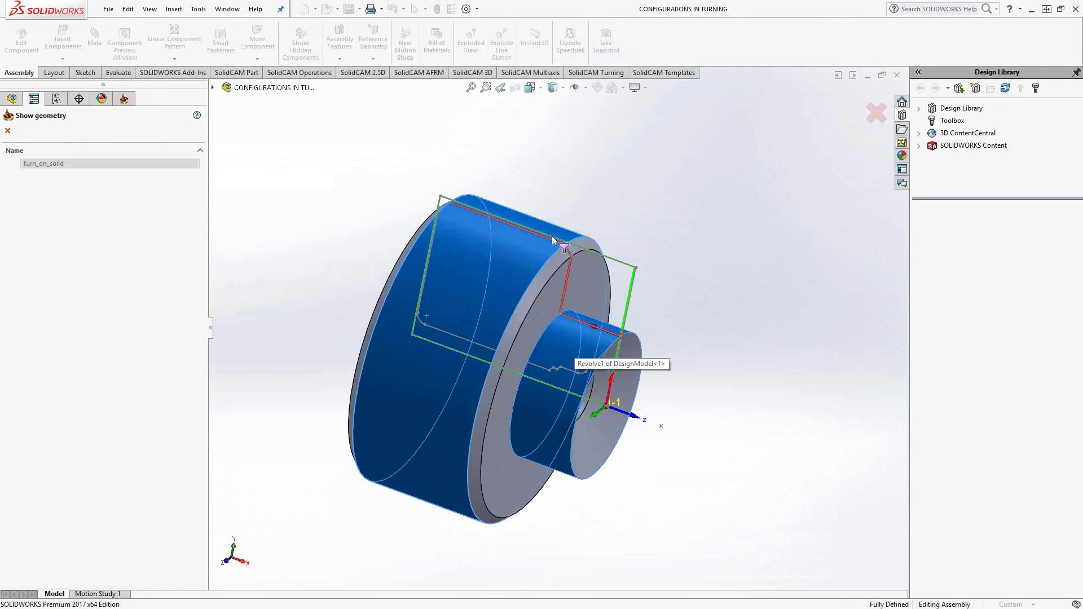
pyautogui.click(7, 130)
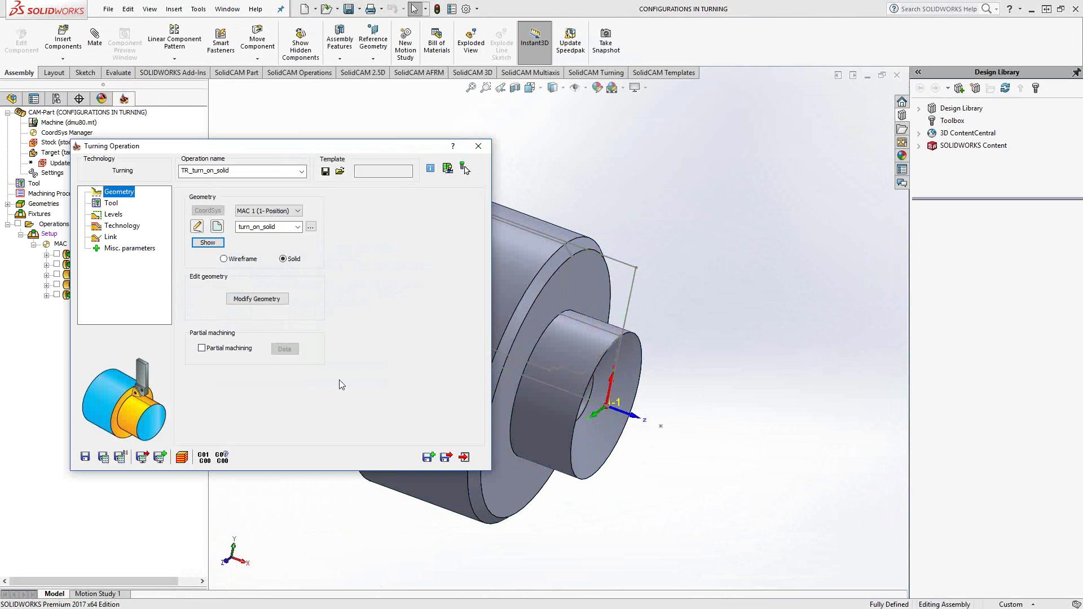
pyautogui.click(448, 457)
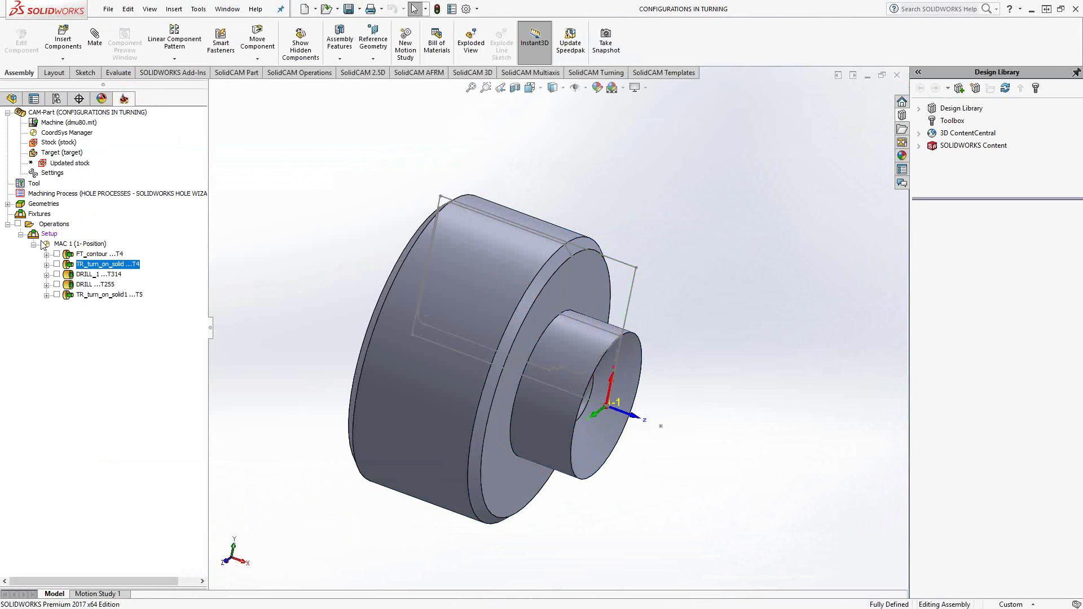
# Step: Display the toolpaths for all operations and bring up the Dia. configurations list
pyautogui.click(19, 224)
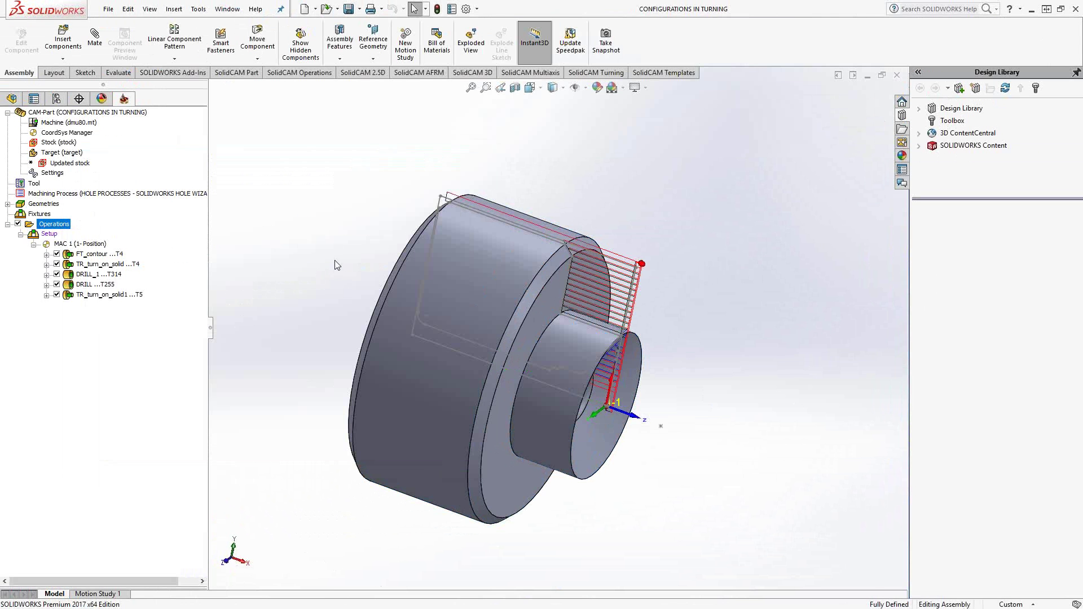
pyautogui.moveTo(334, 265); pyautogui.dragTo(306, 225, button='middle')
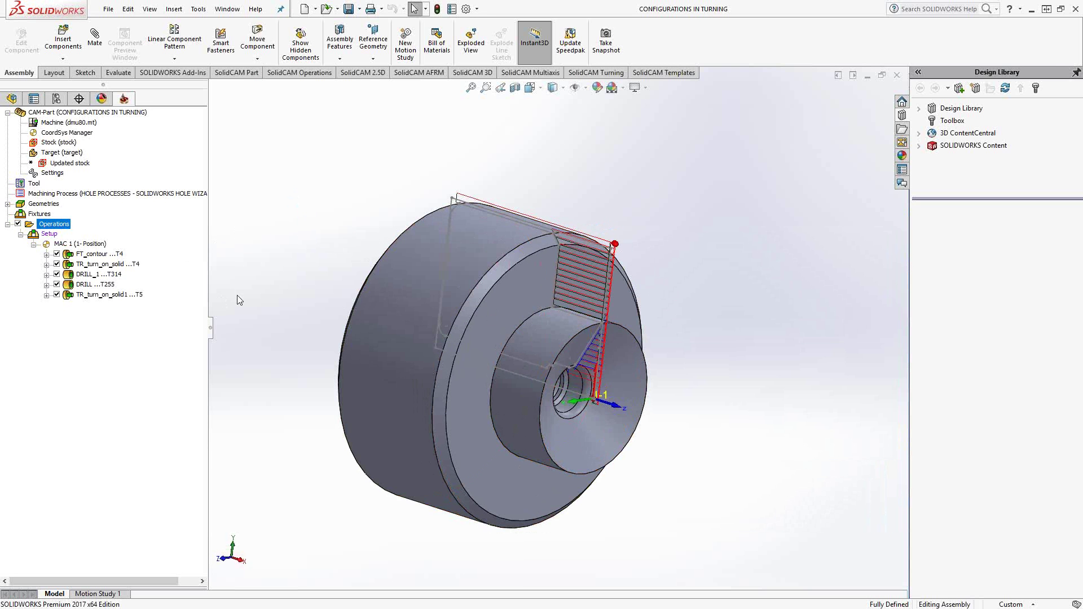
pyautogui.click(57, 99)
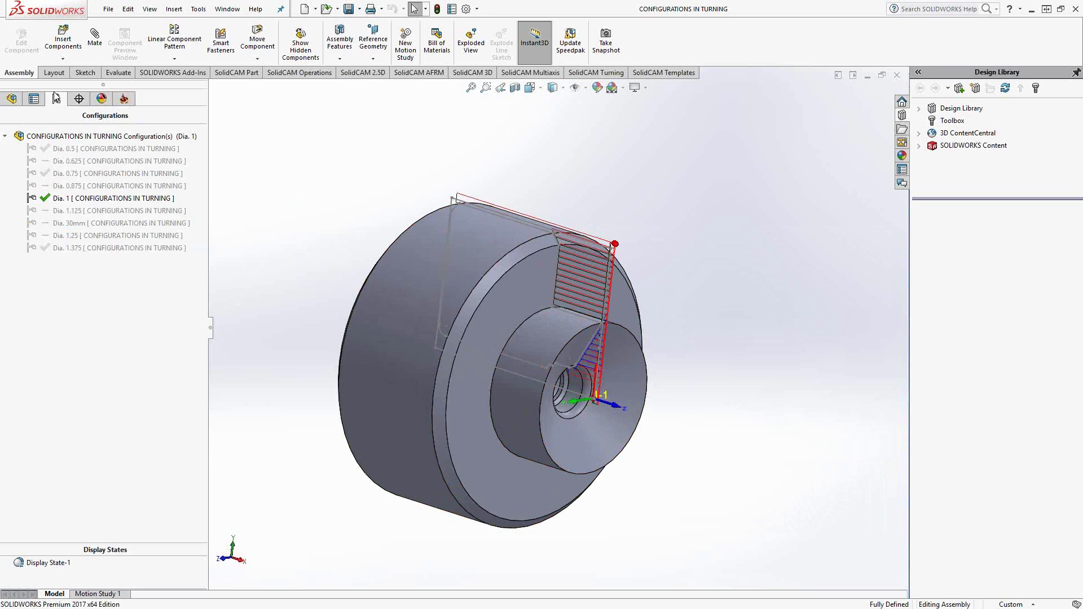
# Step: Activate Dia. 0.75, Dia. 0.5, then Dia. 1.375, inspecting the rebuilt part and toolpaths each time
pyautogui.doubleClick(86, 175)
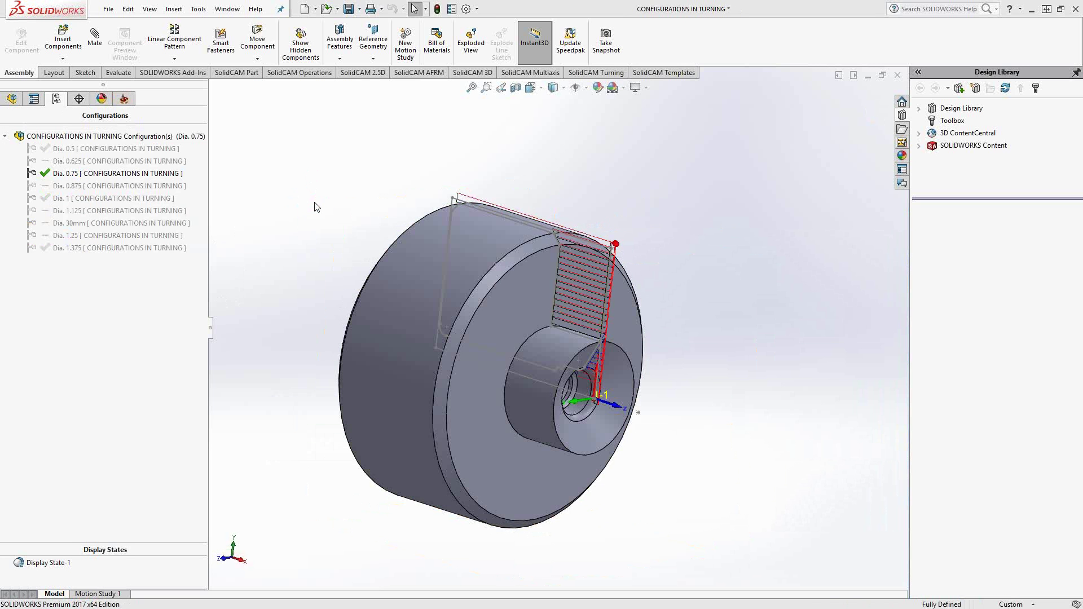
pyautogui.moveTo(312, 235)
pyautogui.mouseDown(button='middle')
pyautogui.moveTo(344, 238)
pyautogui.moveTo(312, 239)
pyautogui.mouseUp(button='middle')
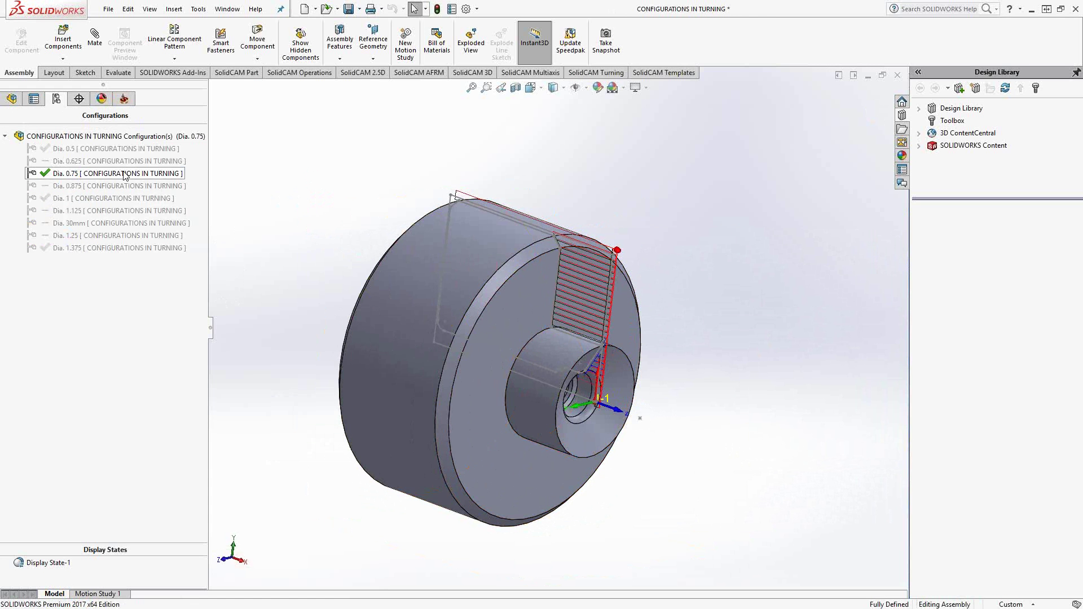
pyautogui.doubleClick(85, 150)
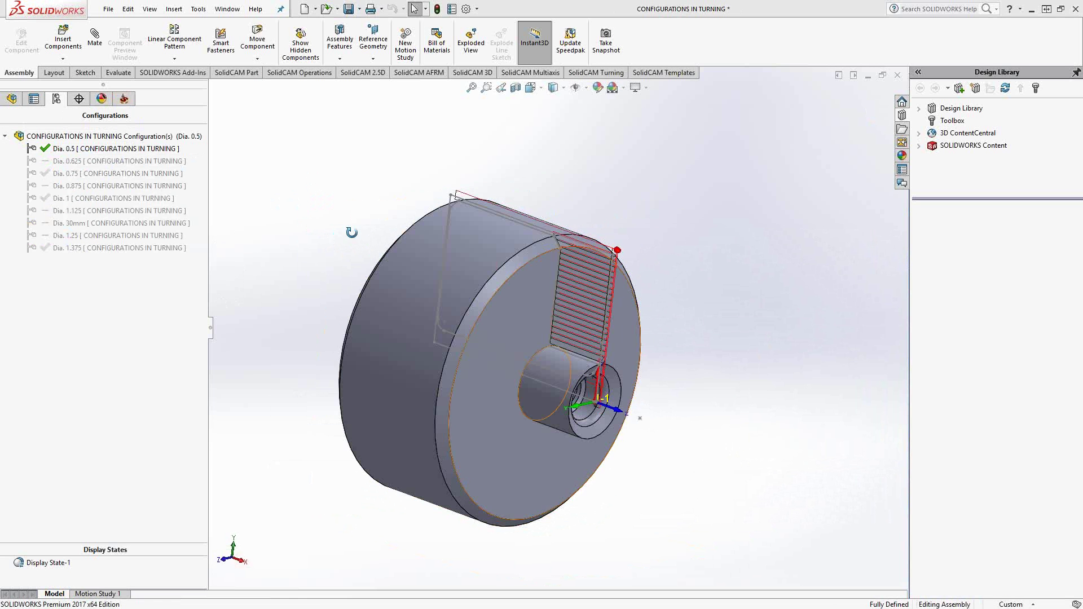
pyautogui.moveTo(358, 240); pyautogui.dragTo(659, 332, button='middle')
pyautogui.scroll(-5, 554, 403)
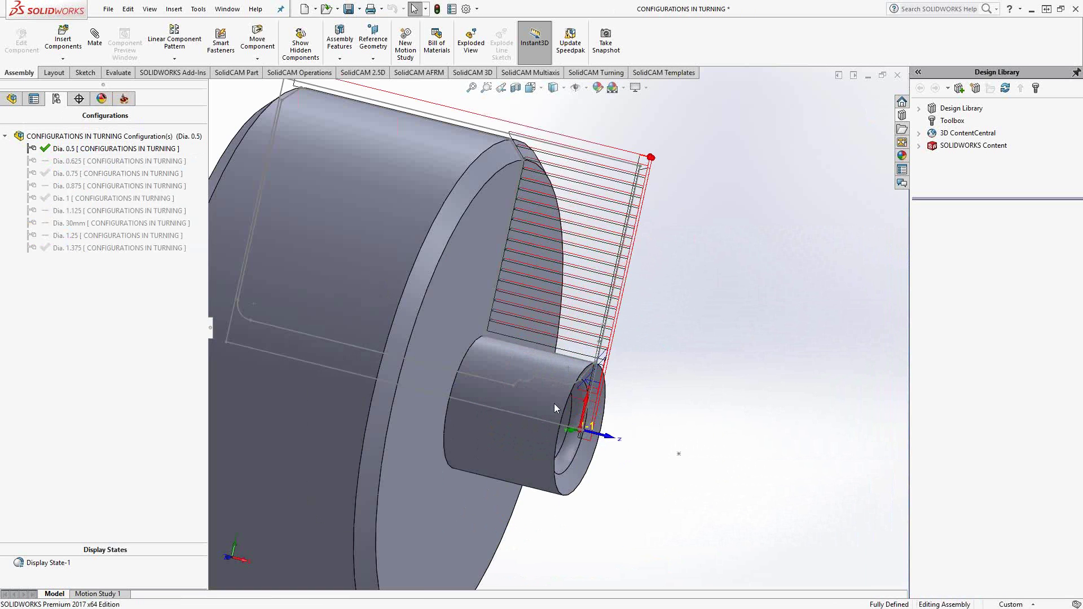
pyautogui.scroll(-3, 561, 387)
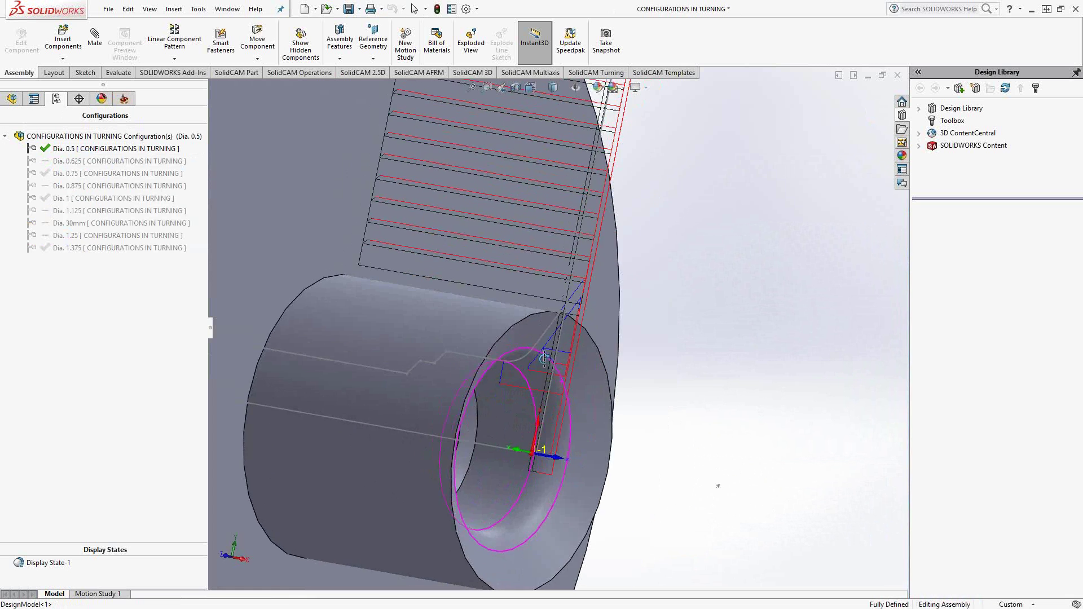
pyautogui.press('f')
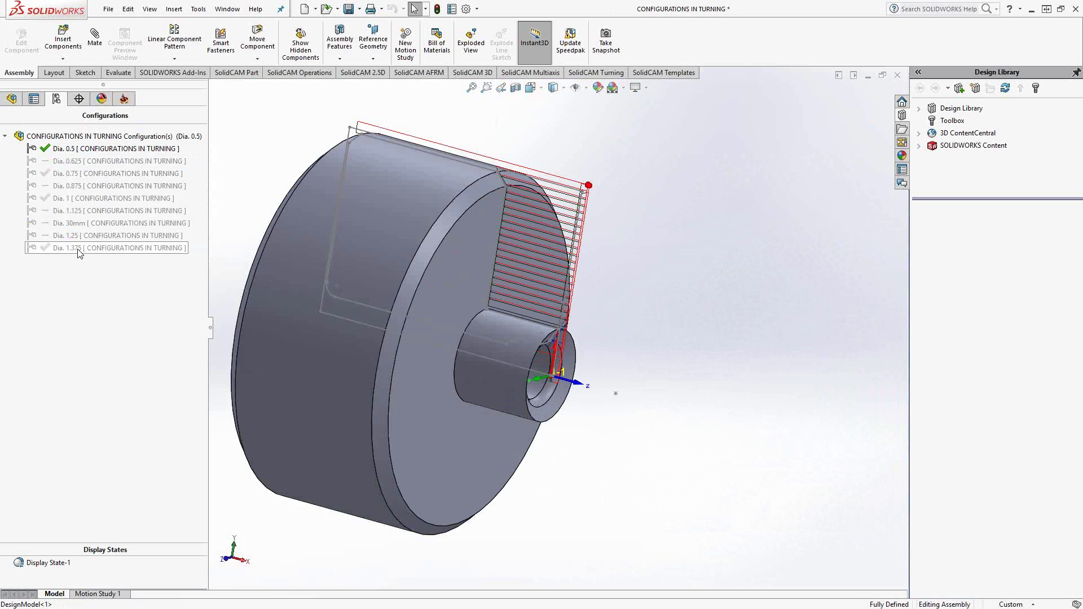
pyautogui.doubleClick(77, 248)
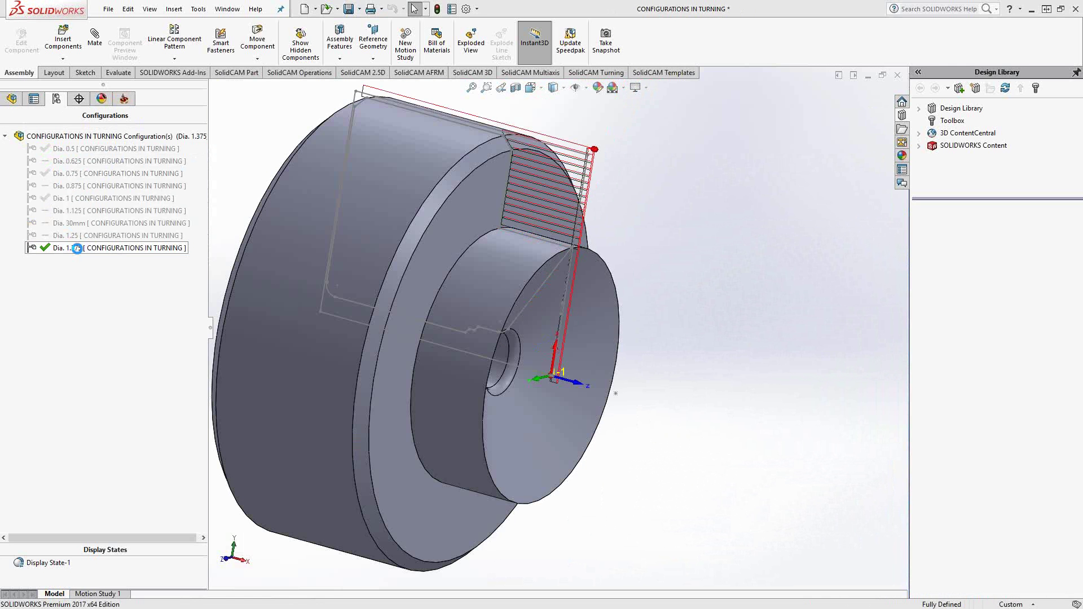
pyautogui.moveTo(546, 394)
pyautogui.mouseDown(button='middle')
pyautogui.moveTo(516, 361)
pyautogui.moveTo(543, 385)
pyautogui.mouseUp(button='middle')
pyautogui.click(124, 99)
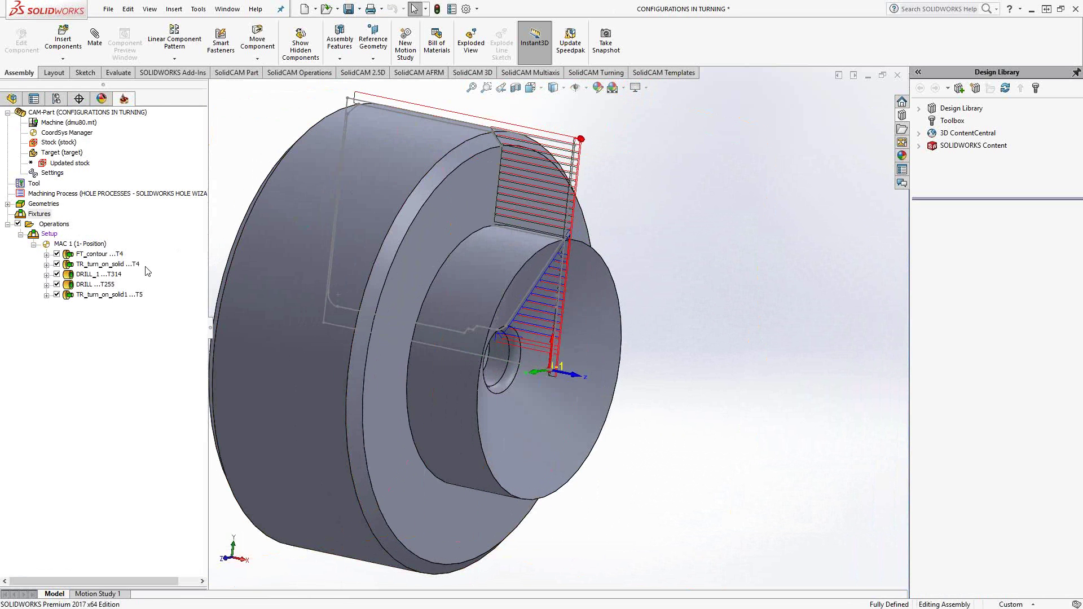
# Step: Open the TR_turn_on_solid turning operation's settings from the SolidCAM tree
pyautogui.click(117, 265)
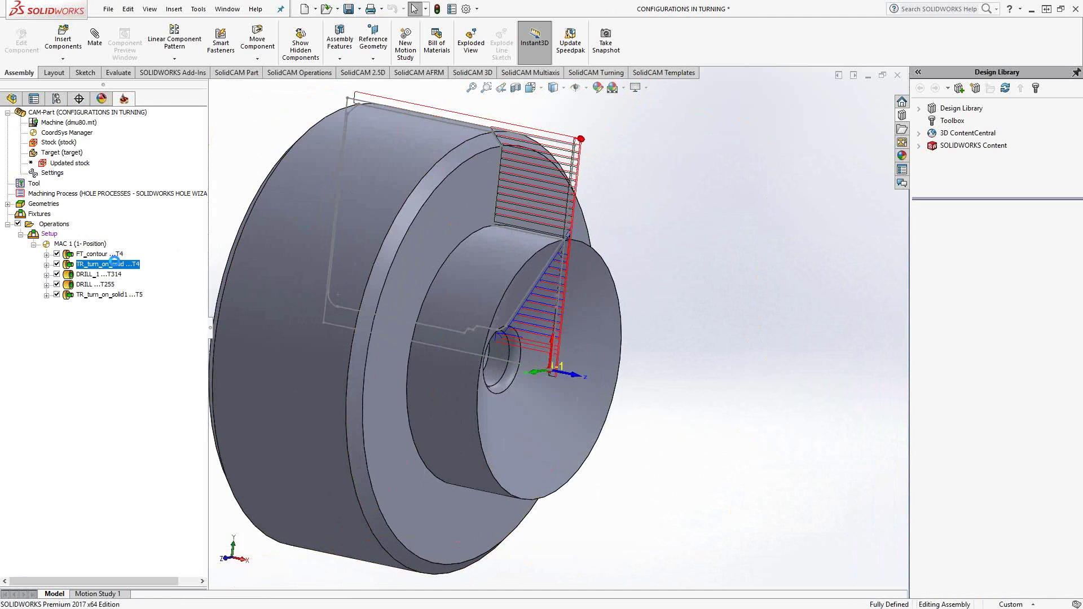
pyautogui.doubleClick(120, 265)
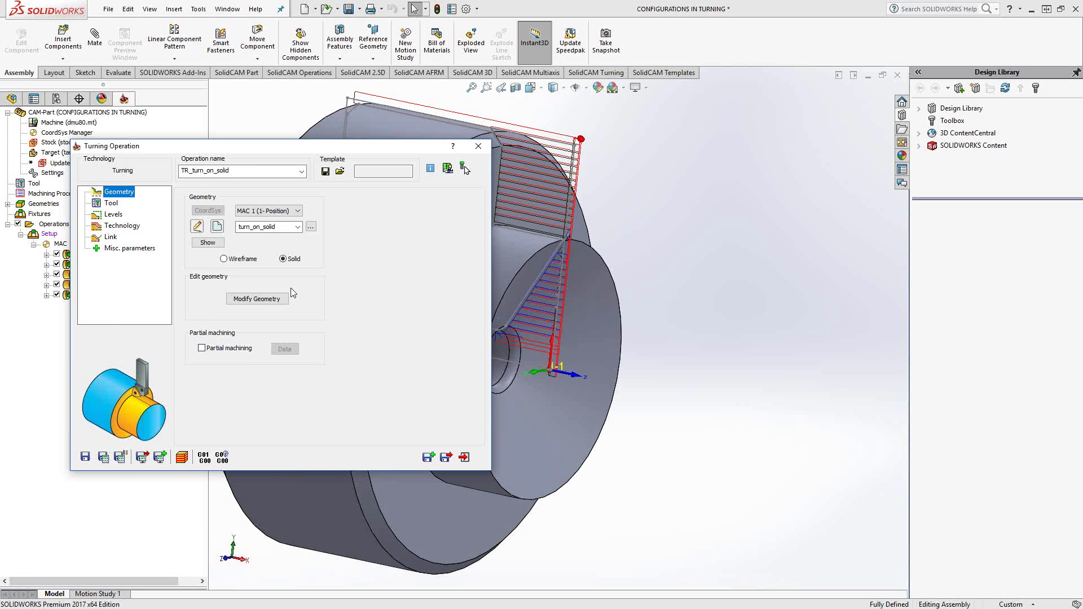